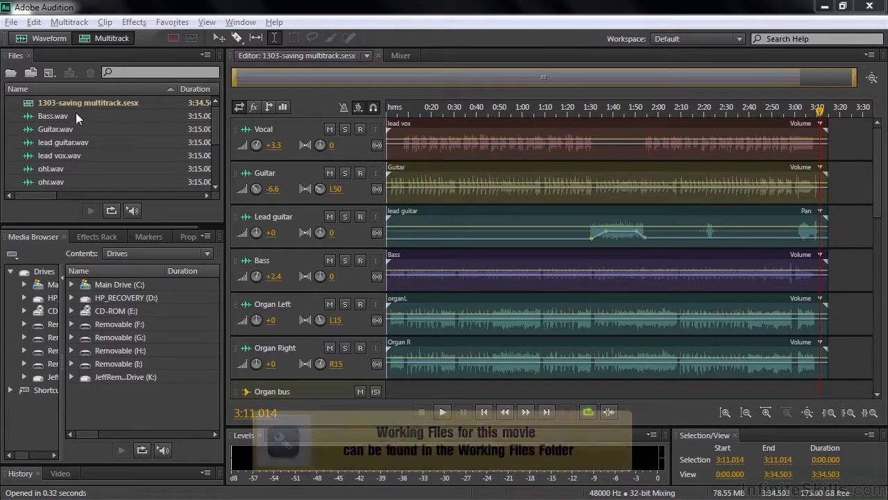
key(ctrl+i)
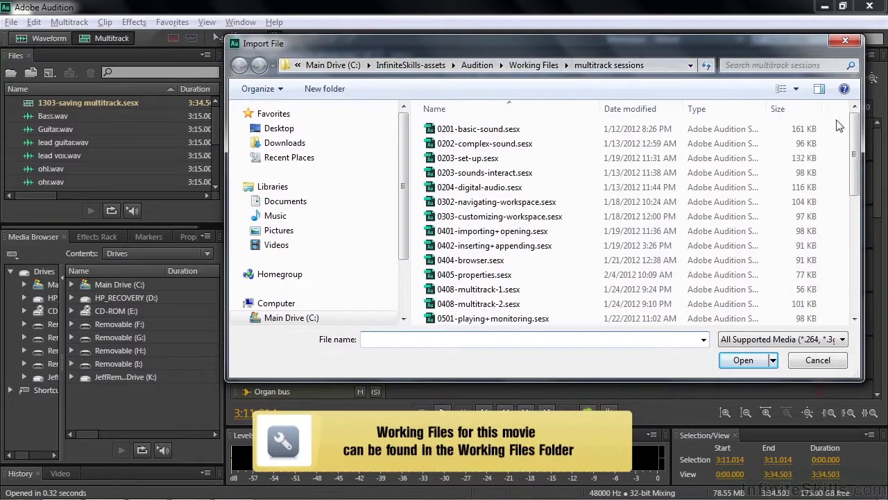
drag(856, 148, 856, 264)
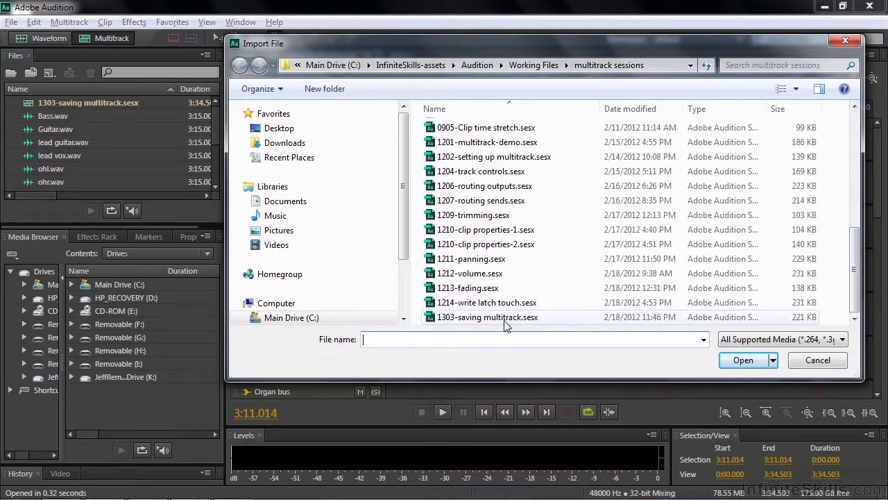
click(818, 360)
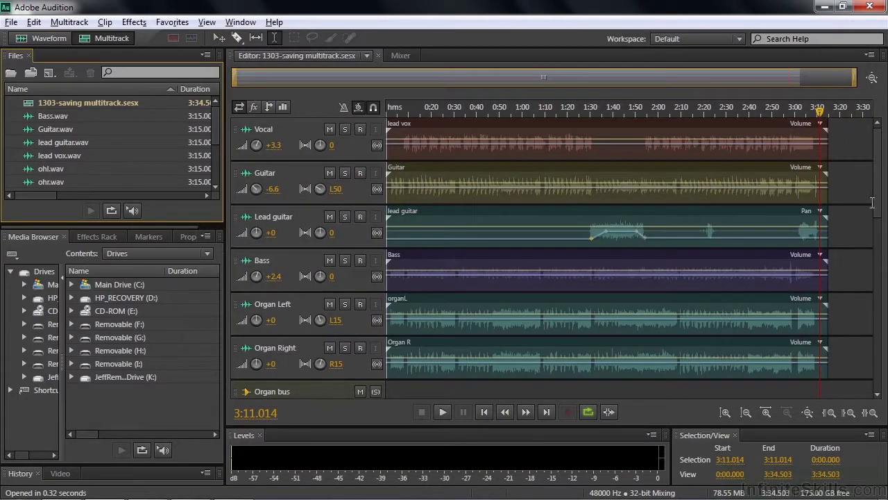
- Select the time range from about 0:34 to 2:06 on the Lead guitar track with the Time Selection tool
drag(878, 215, 879, 368)
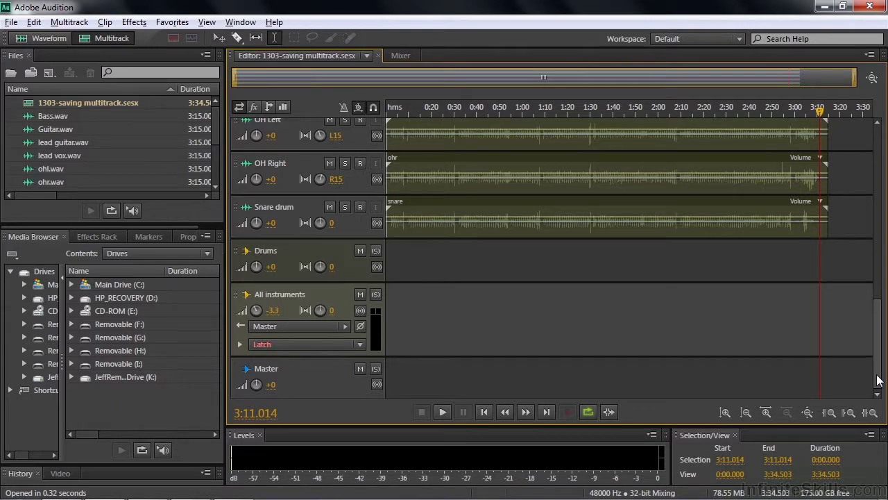
scroll(878, 380, up, 10)
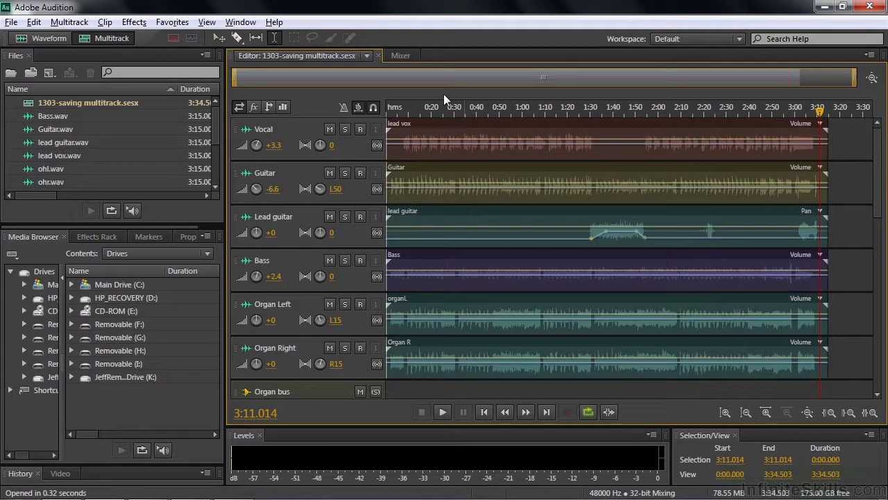
click(273, 39)
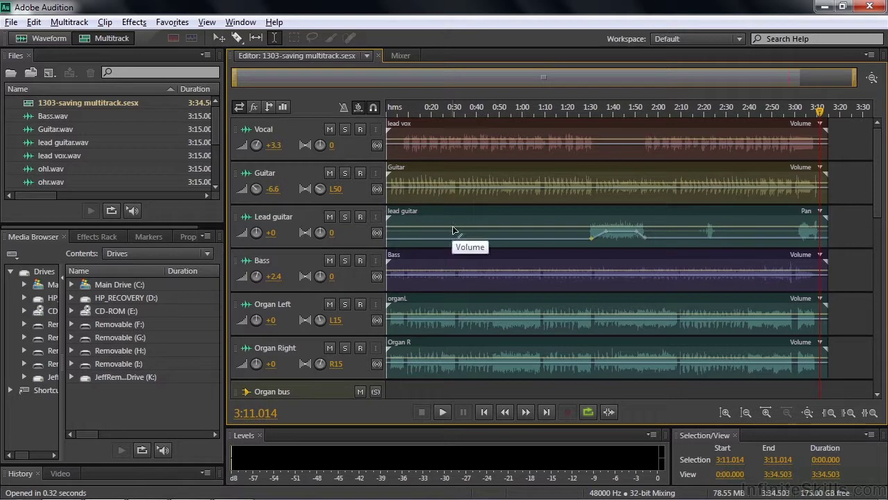
drag(464, 217, 673, 230)
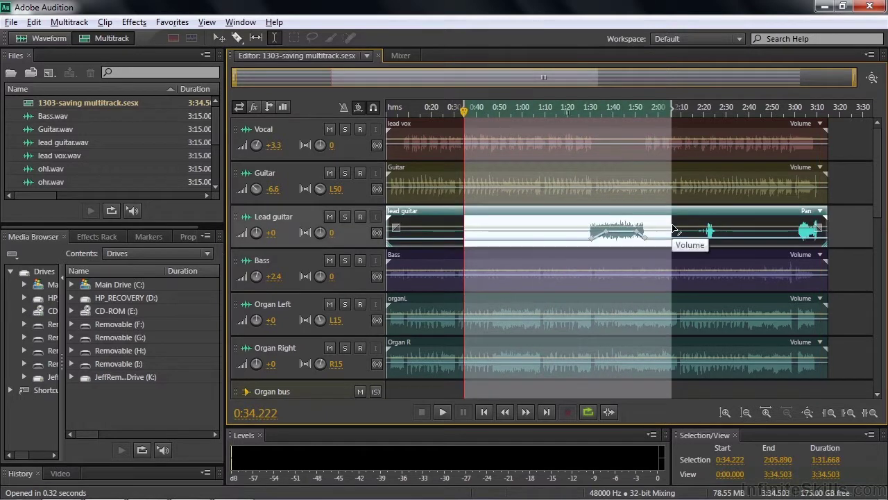
- Mix down the entire session to a new file and play back about the first 10 seconds of it
click(72, 23)
mouse_move(85, 83)
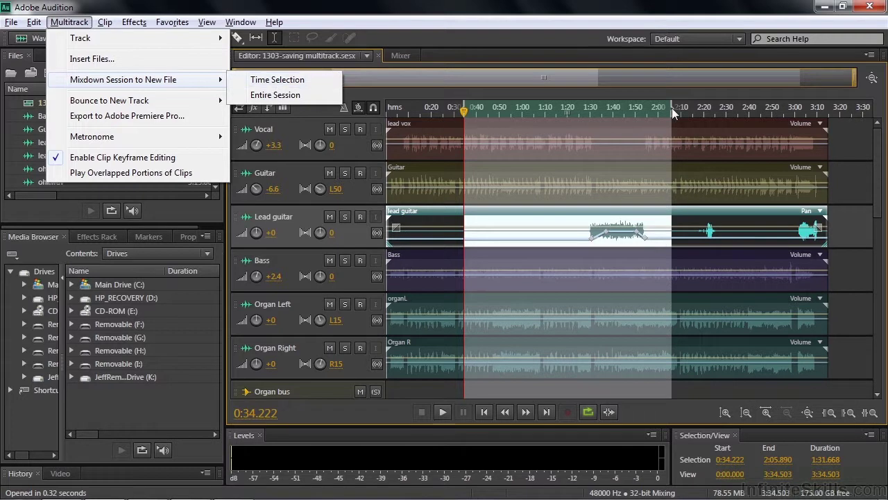
click(262, 97)
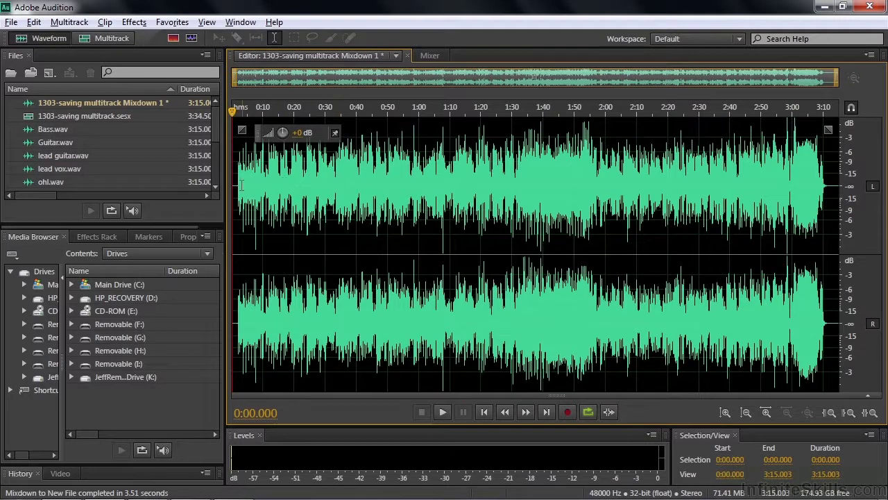
key(space)
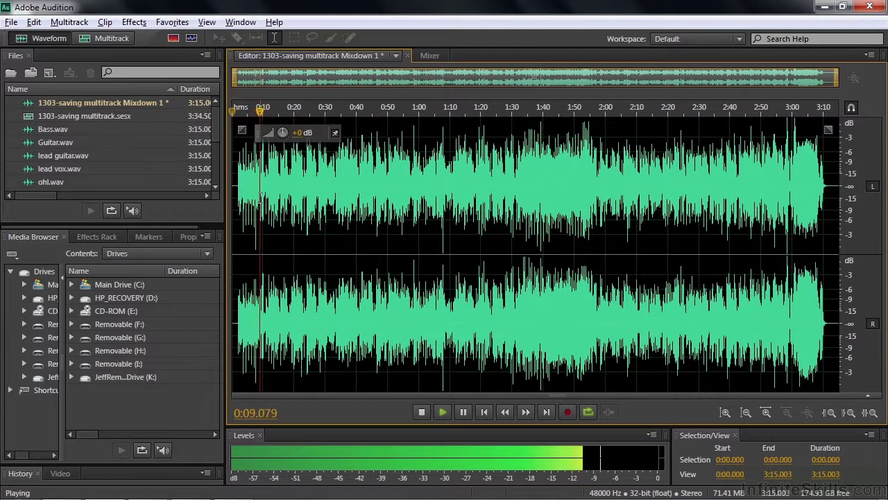
key(space)
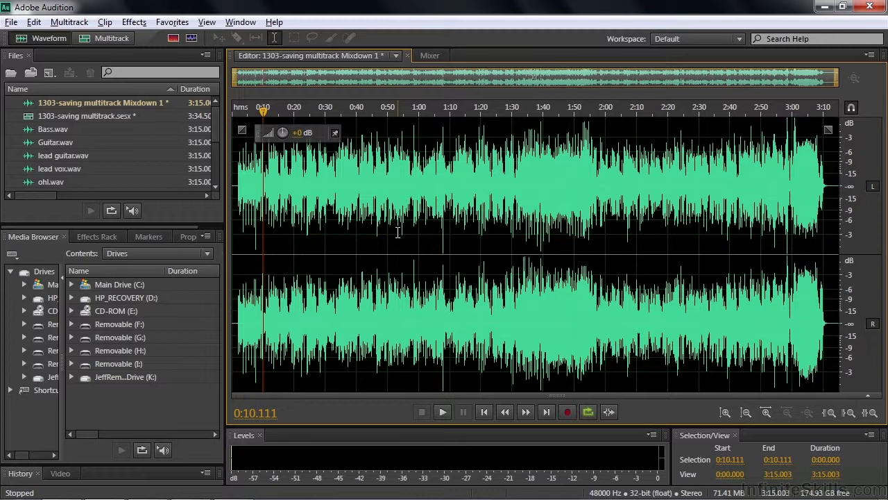
click(11, 22)
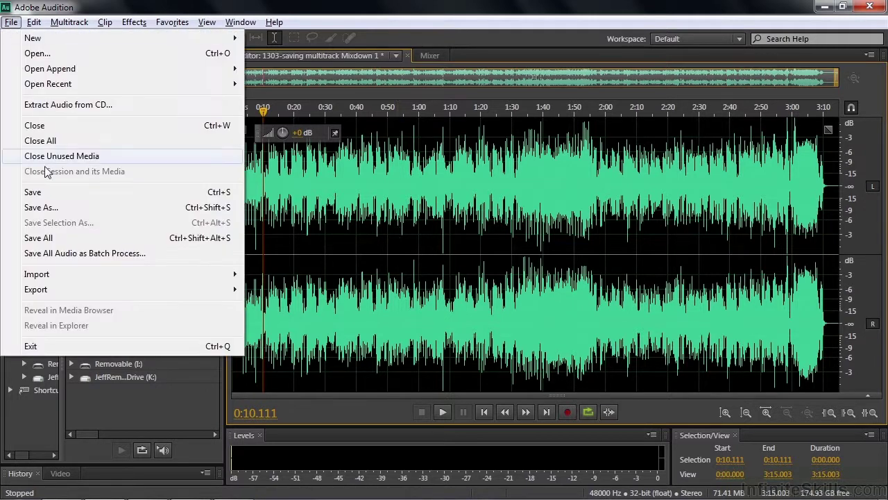
click(46, 207)
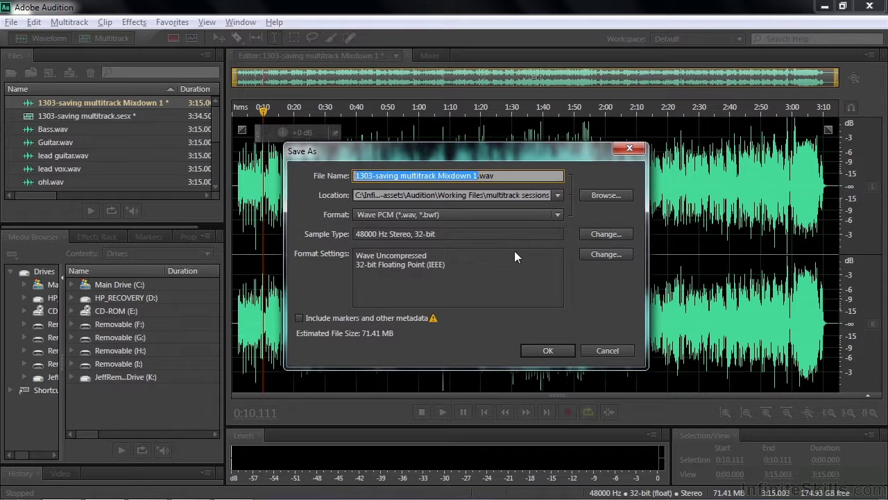
click(599, 352)
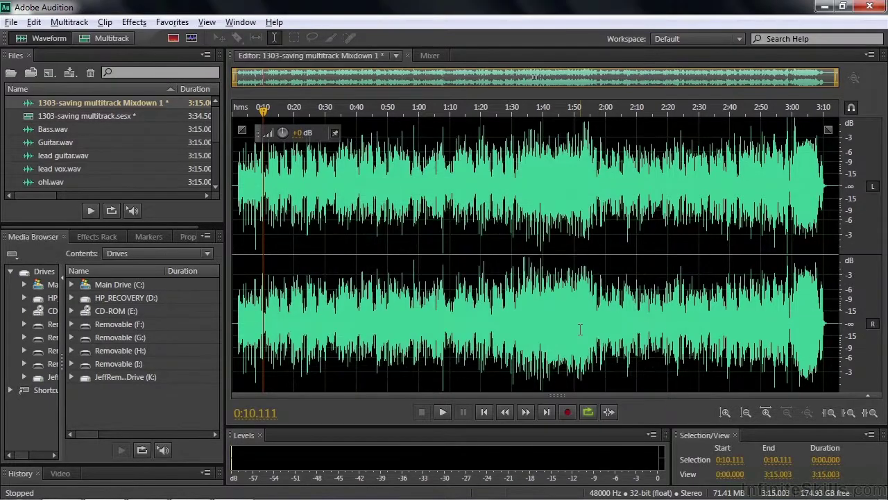
- Return to the 1303-saving multitrack.sesx session and start exporting a multitrack mixdown of the entire session
click(70, 117)
double_click(69, 115)
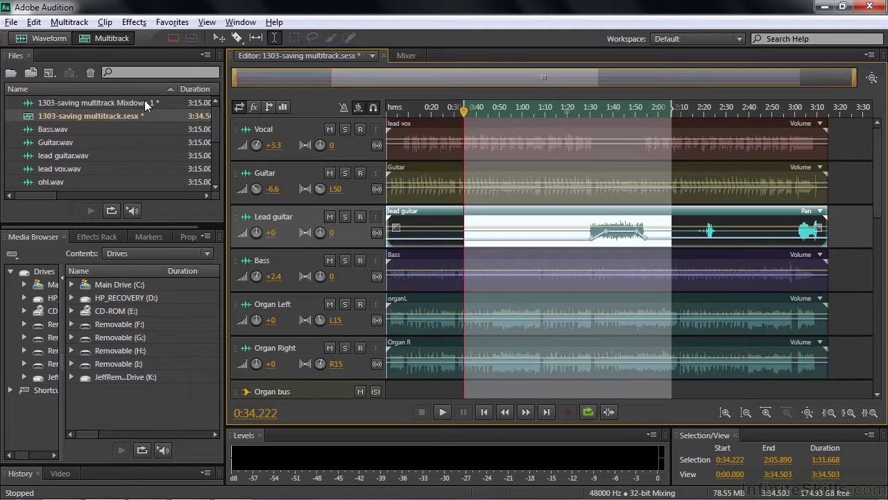
click(11, 21)
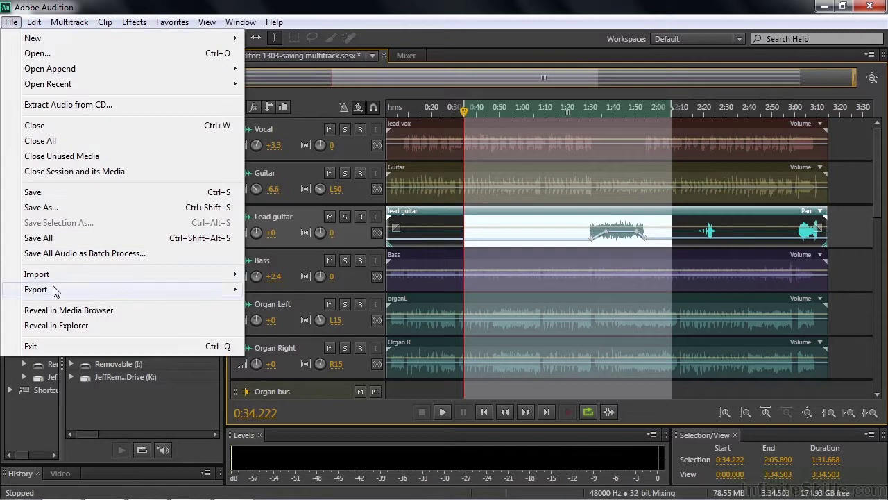
mouse_move(26, 290)
mouse_move(285, 343)
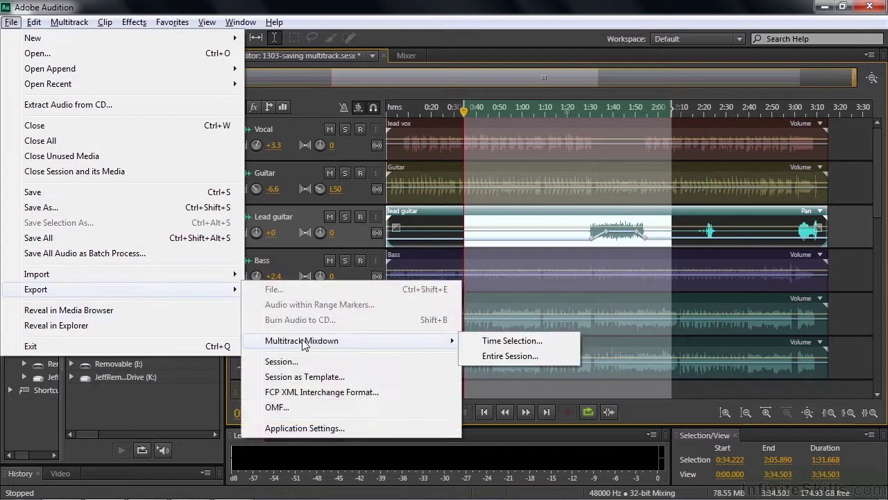
click(499, 358)
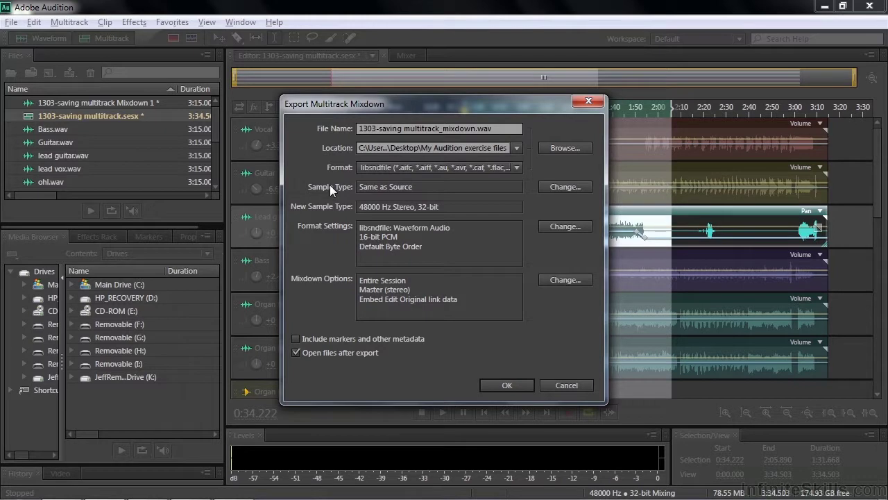
- Examine the sample rate and bit depth choices available for converting the export's sample type
click(581, 186)
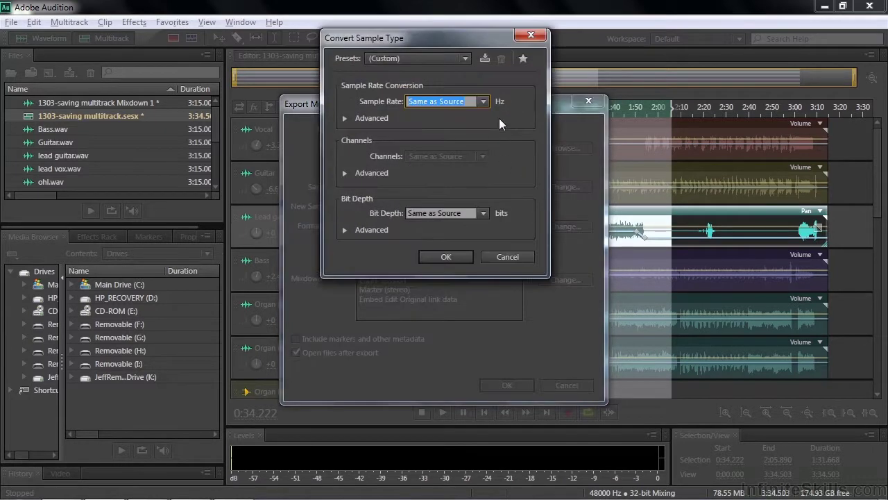
click(486, 102)
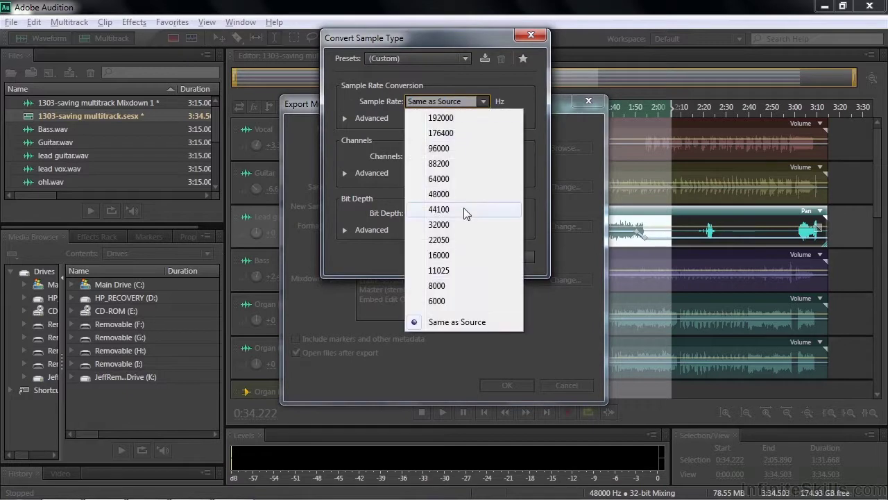
click(540, 138)
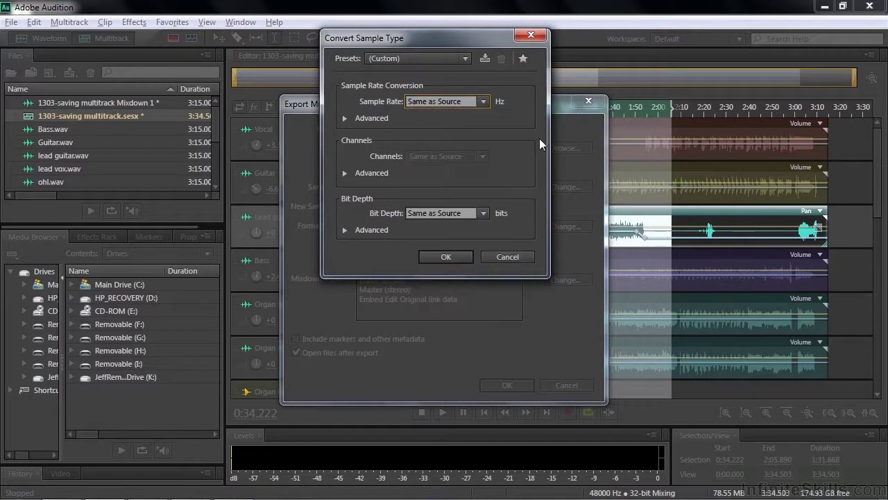
click(485, 213)
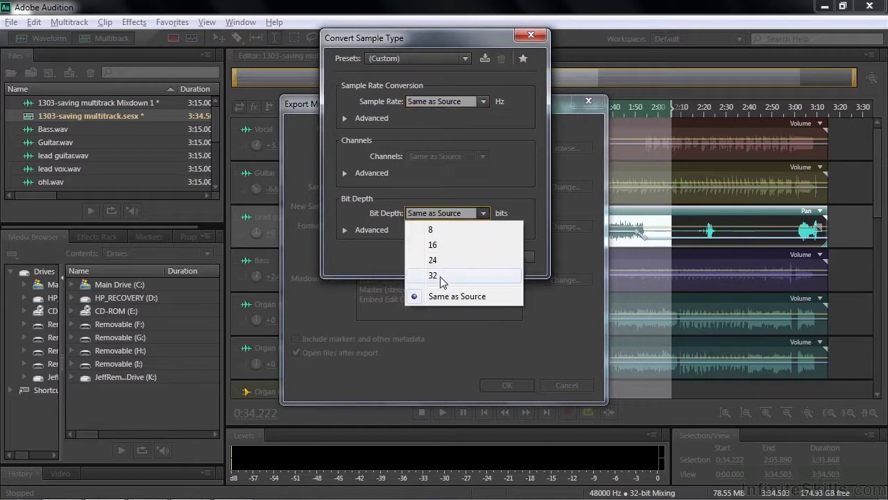
click(537, 188)
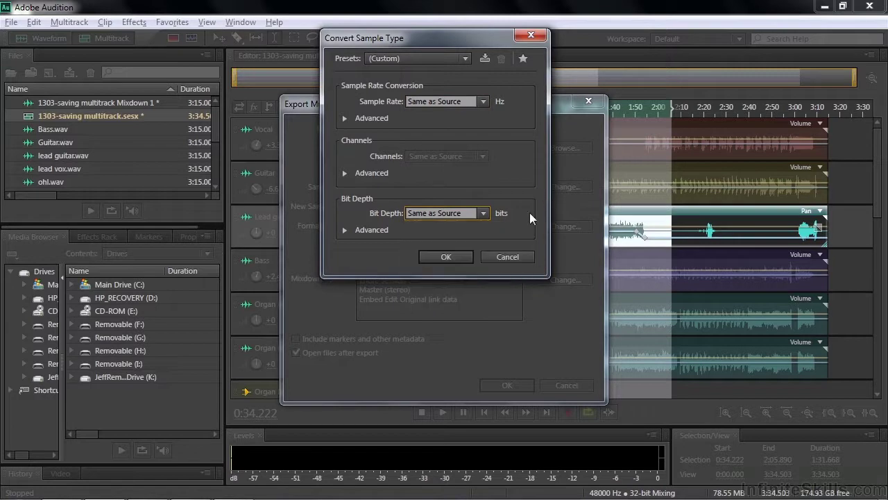
click(508, 256)
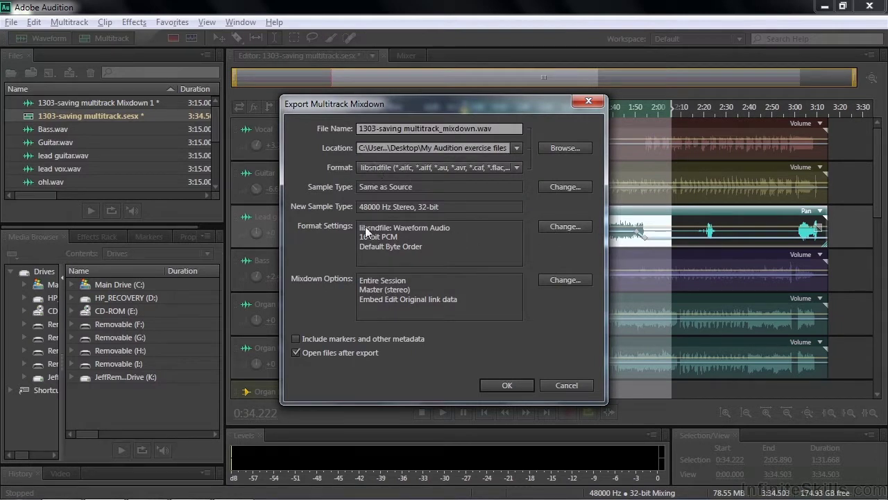
- Choose Waveform Audio as the container format in the export's libsndfile format settings
click(561, 226)
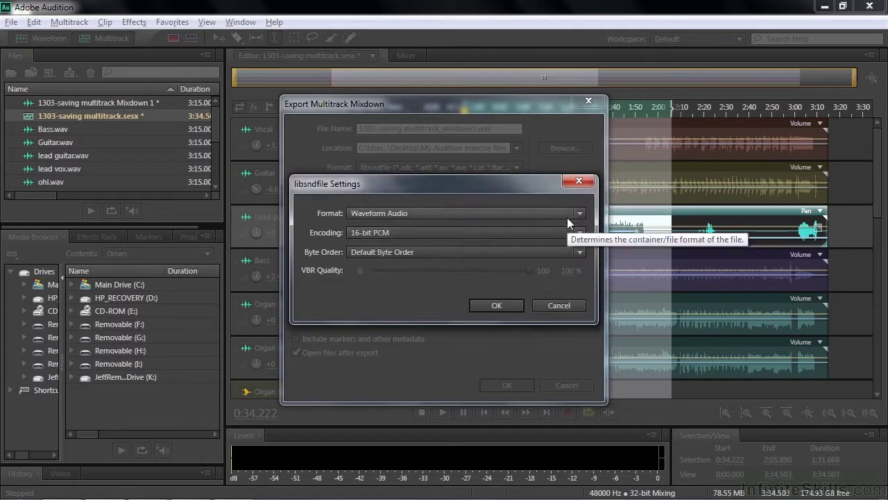
click(581, 213)
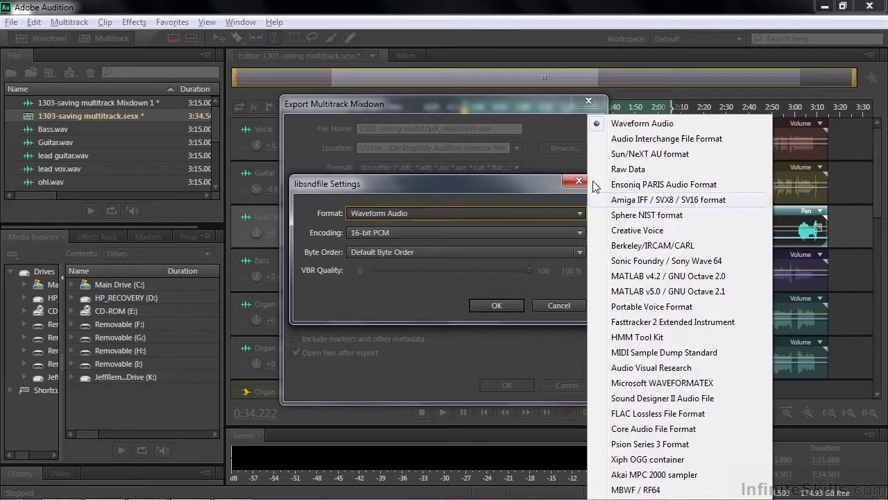
click(632, 125)
click(501, 305)
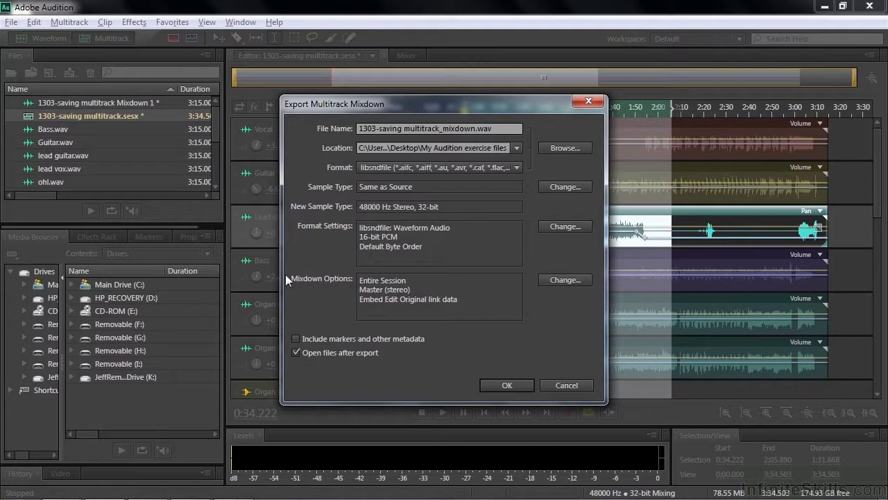
- Set the mixdown source to the All instruments bus instead of the stereo master, and export the mixdown
click(562, 280)
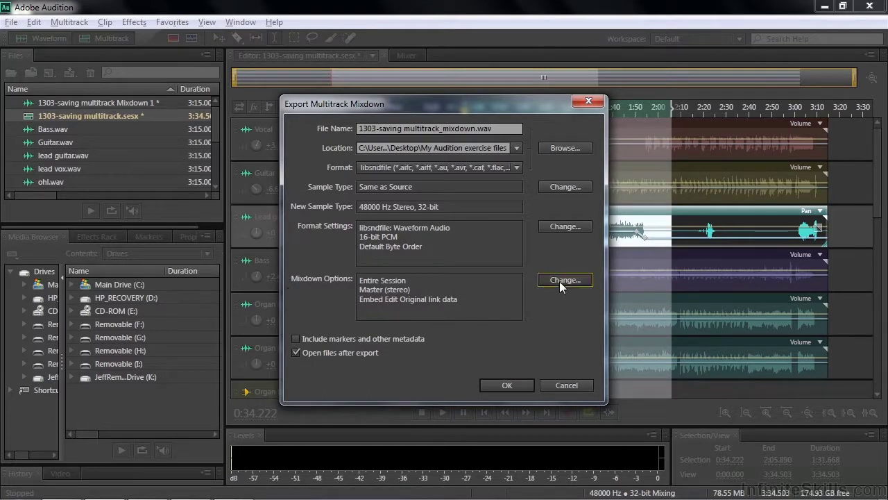
drag(567, 217, 567, 231)
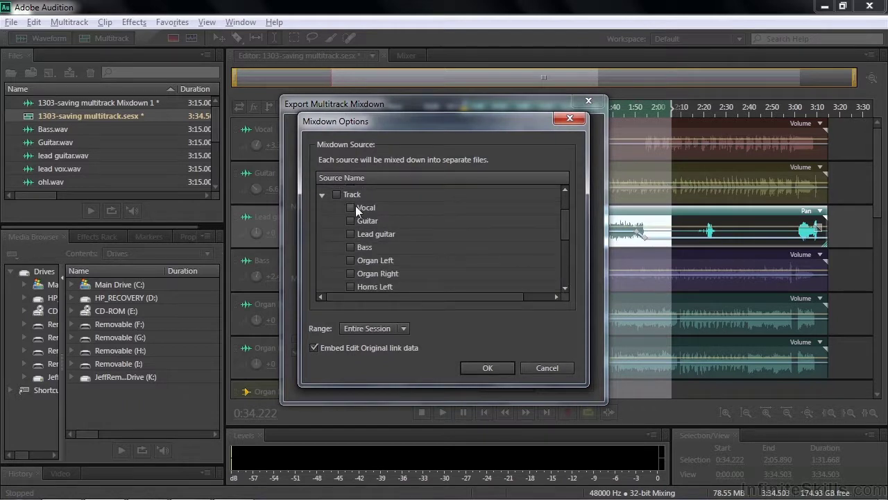
mouse_move(565, 221)
mouse_down()
mouse_move(566, 256)
mouse_move(570, 225)
mouse_up()
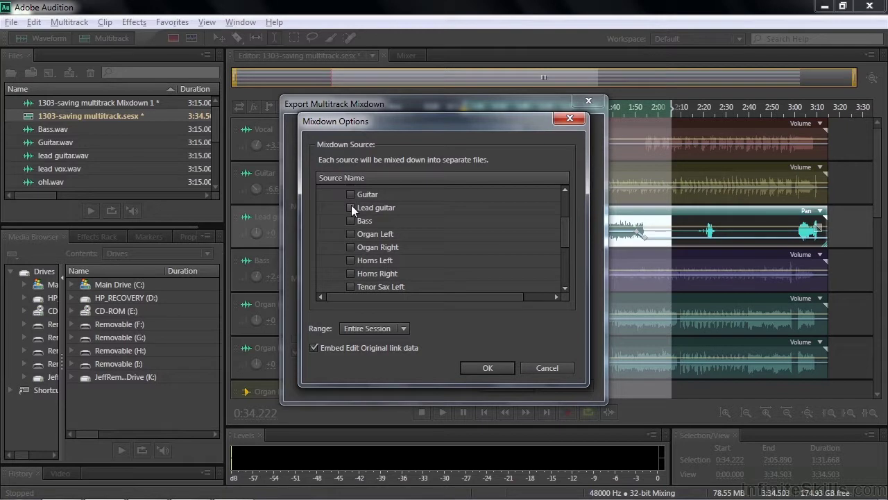
drag(563, 226, 573, 271)
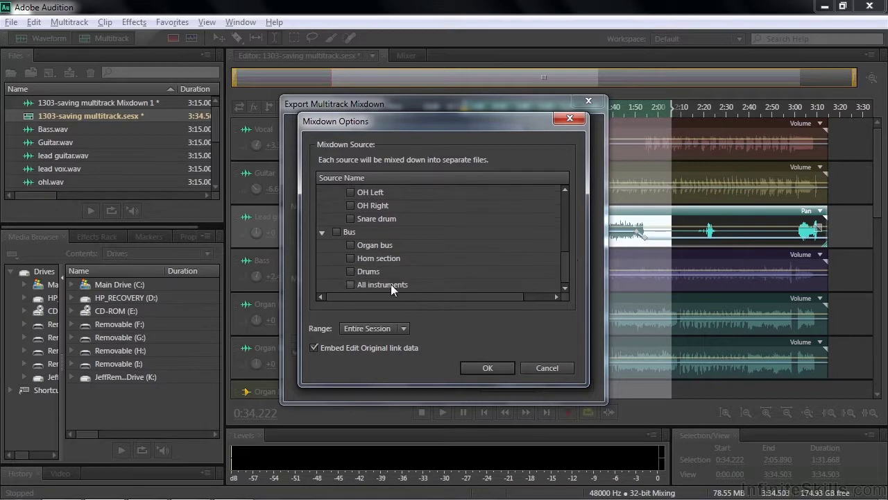
click(350, 284)
drag(565, 273, 565, 192)
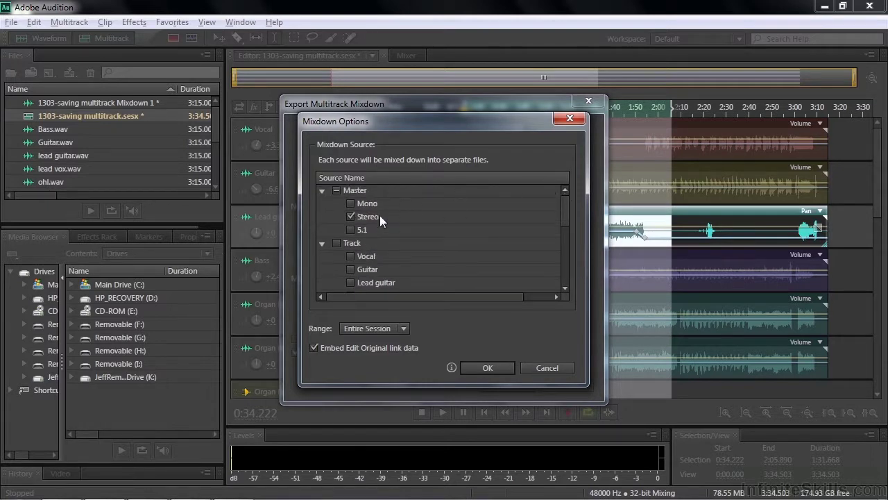
click(351, 218)
scroll(564, 226, down, 1)
drag(564, 226, 565, 292)
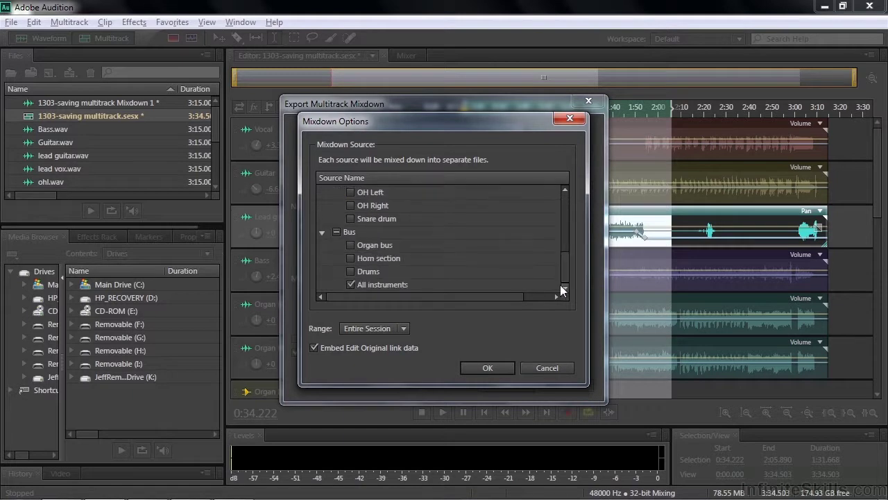
click(488, 368)
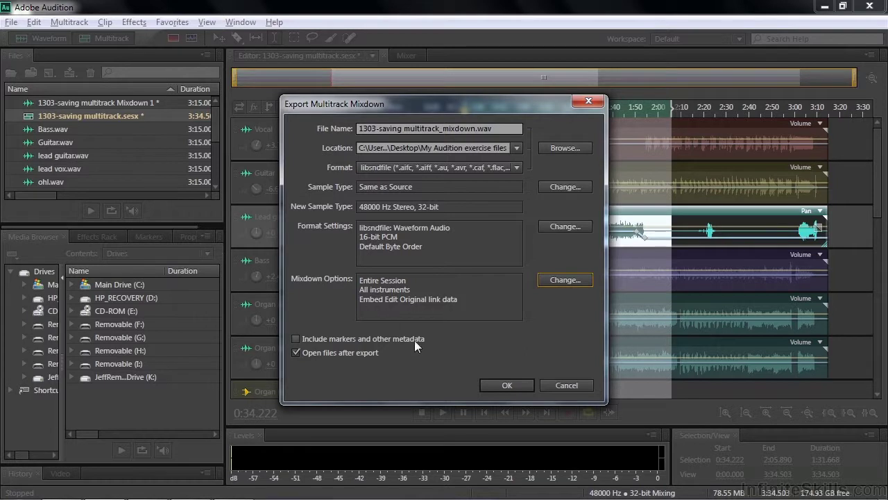
click(512, 383)
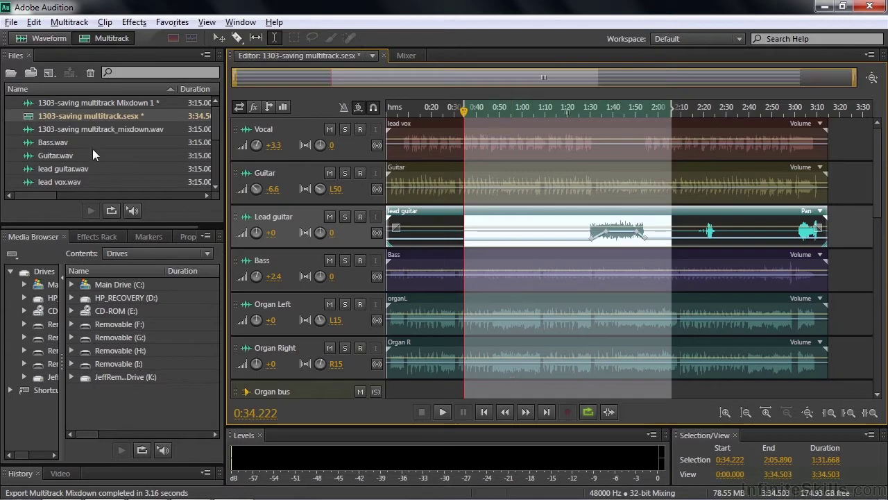
- Open 1303-saving multitrack_mixdown.wav and listen to short passages from the beginning and from 0:10
click(43, 132)
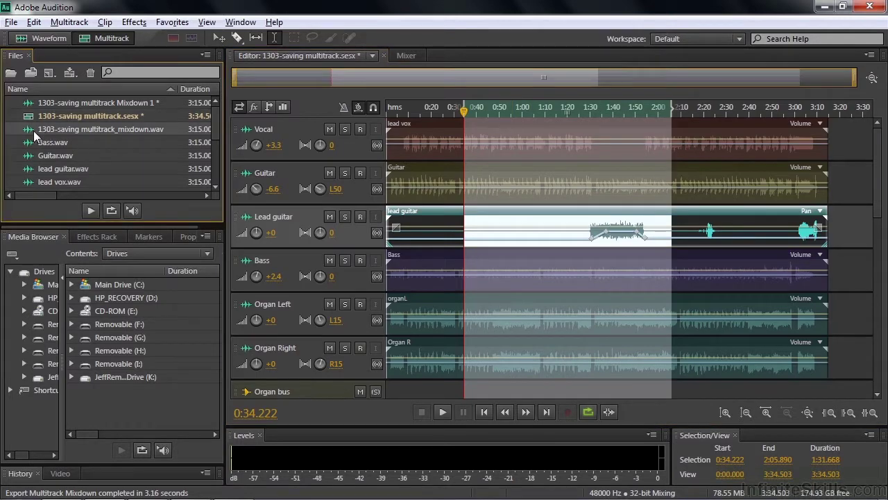
double_click(42, 132)
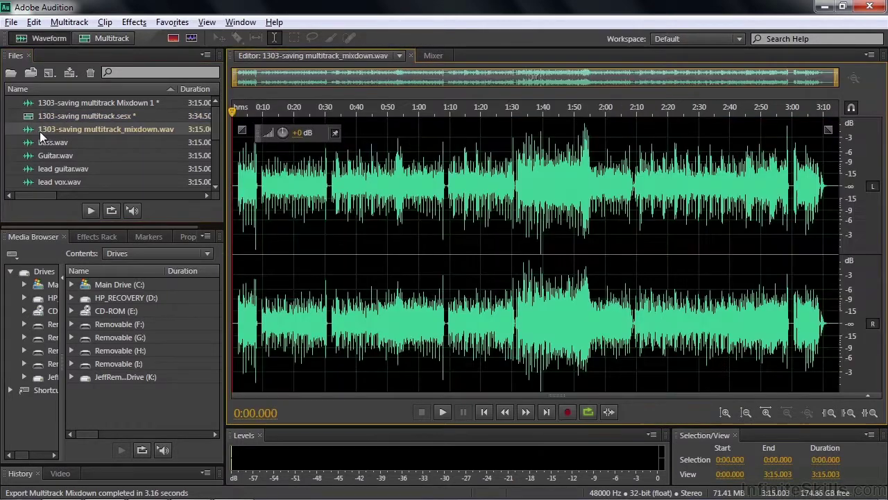
click(237, 218)
key(space)
key(space)
click(266, 240)
key(space)
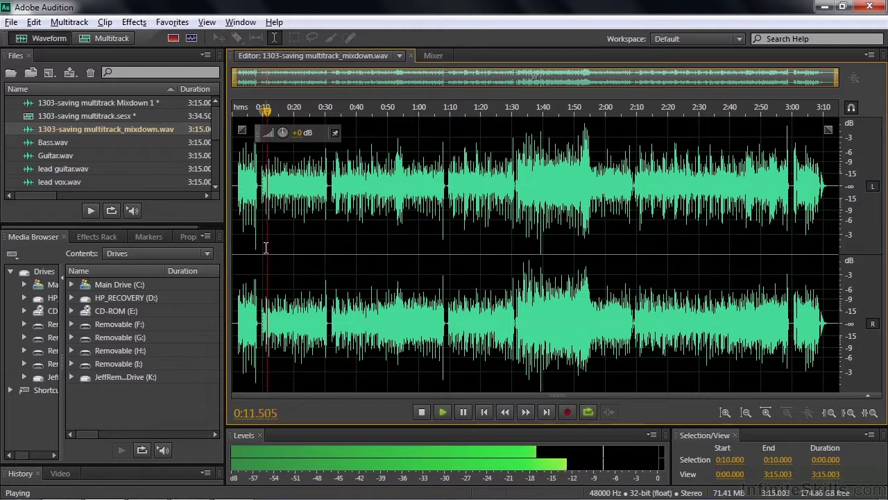
key(space)
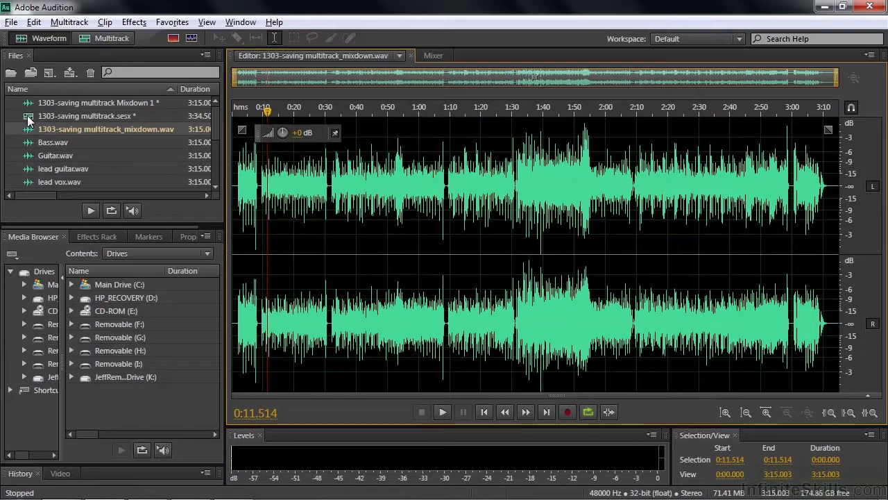
- Return to the 1303-saving multitrack.sesx session and select the Guitar, Bass, organL and Organ R clips together
double_click(28, 119)
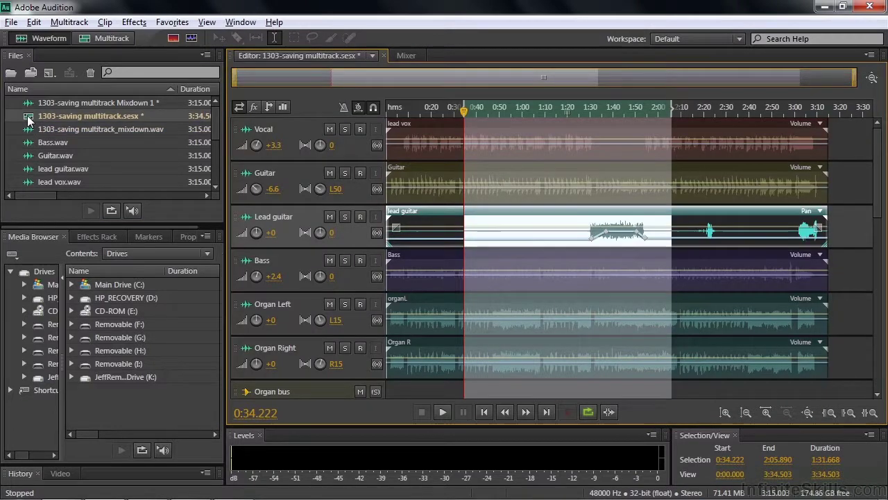
click(485, 184)
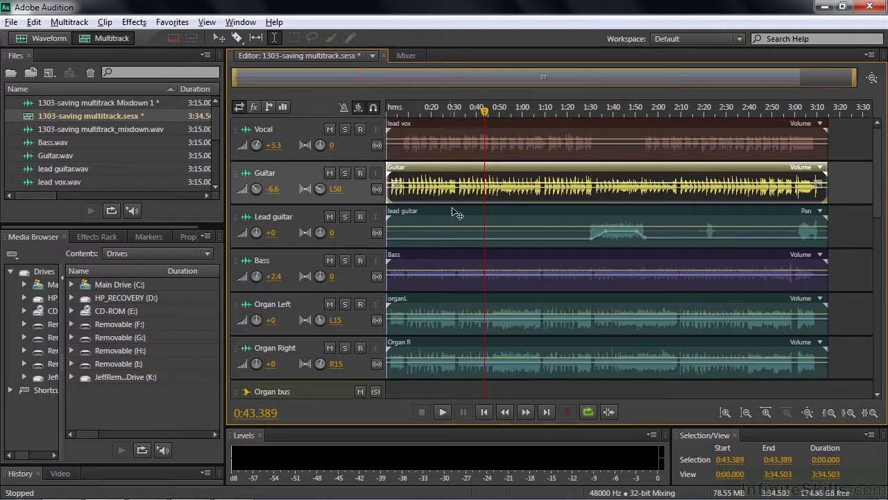
click(452, 262)
ctrl+click(456, 310)
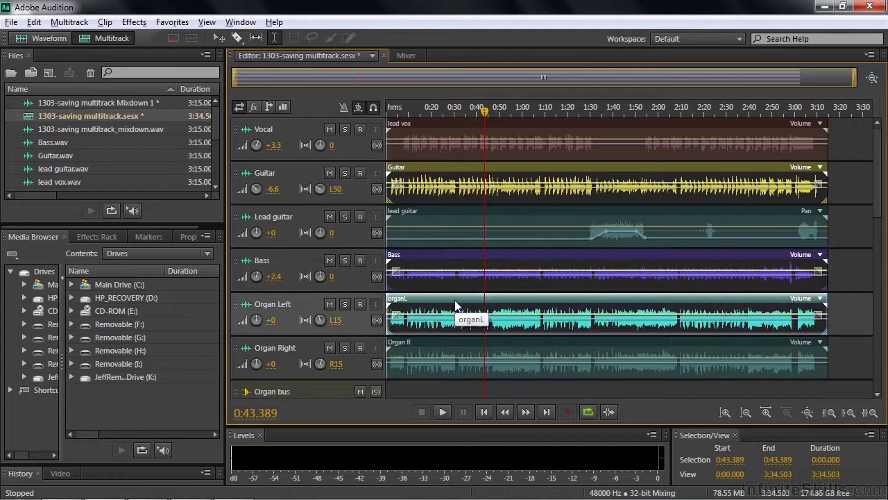
ctrl+click(455, 344)
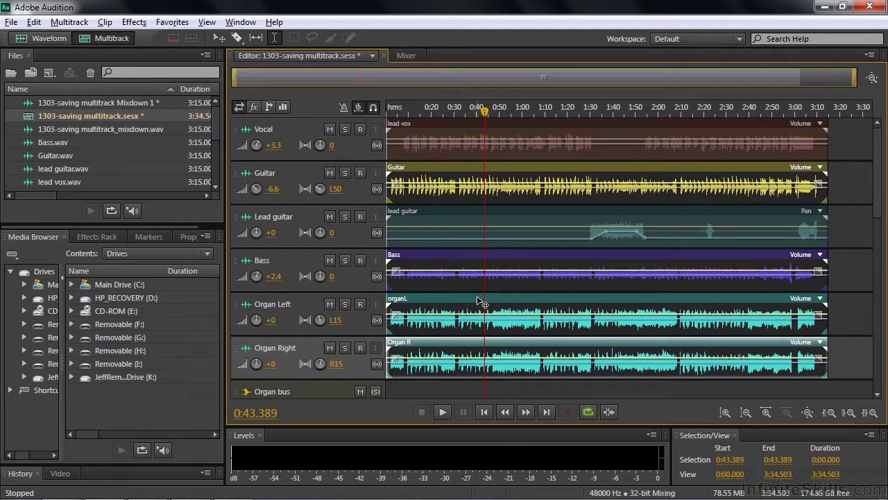
- Bounce only the selected guitar, bass and organ clips to a new track
right_click(471, 173)
mouse_move(514, 454)
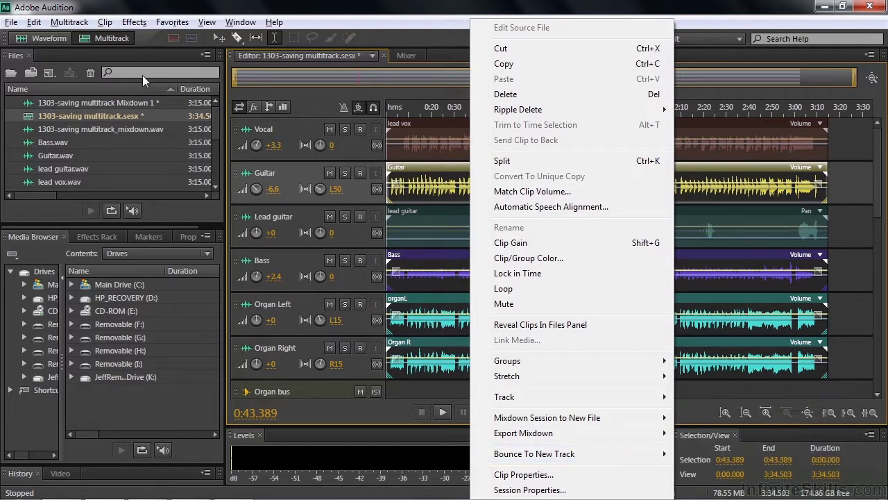
click(76, 26)
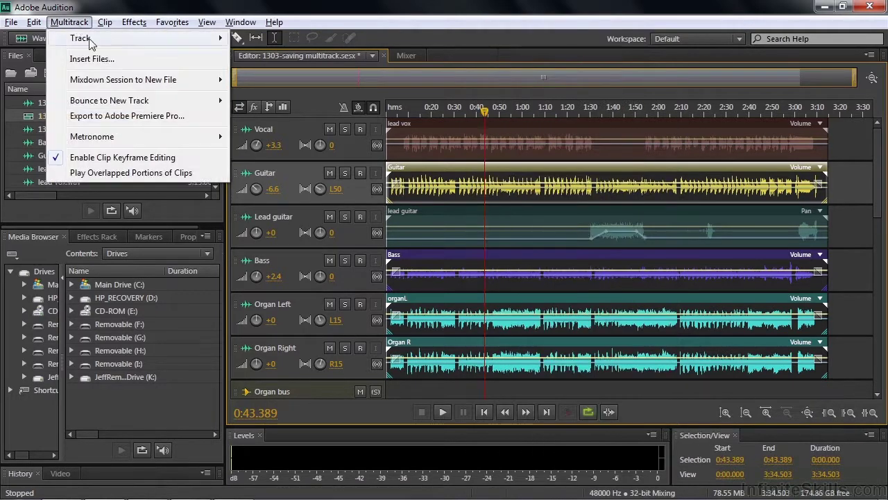
mouse_move(104, 101)
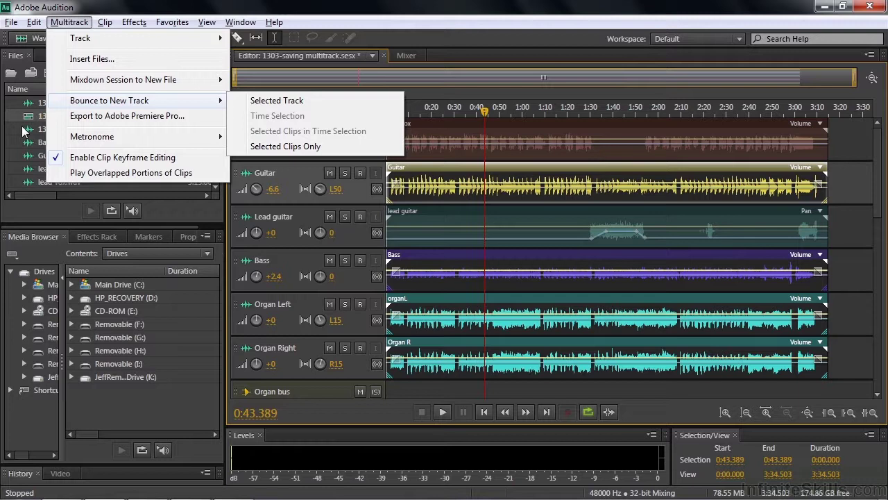
click(270, 148)
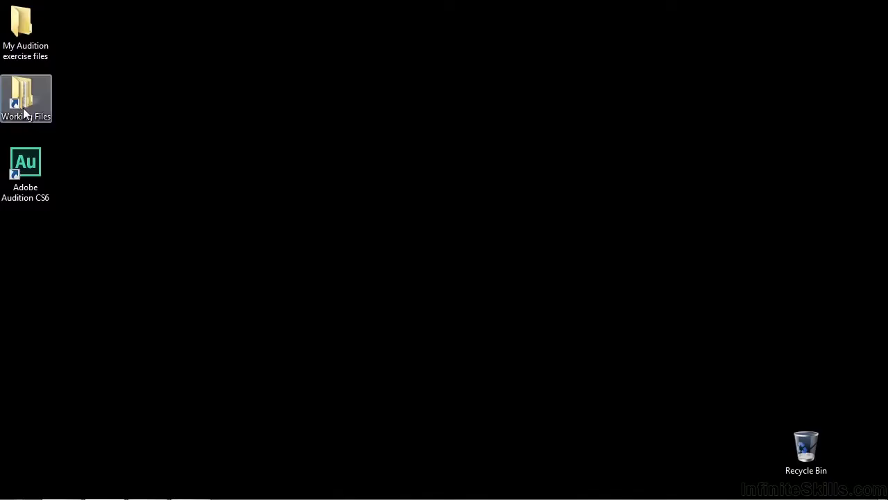
- Switch to Windows Explorer and open the Bounced Files folder inside Working Files > multitrack sessions
double_click(24, 113)
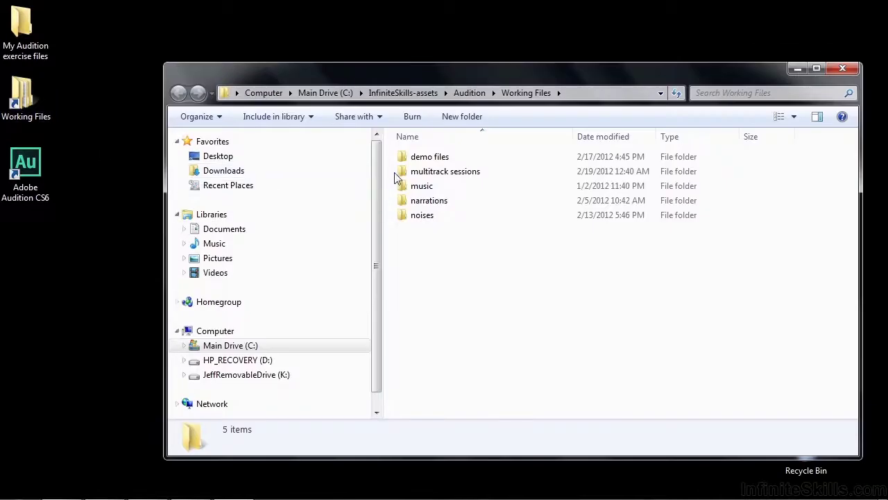
double_click(406, 173)
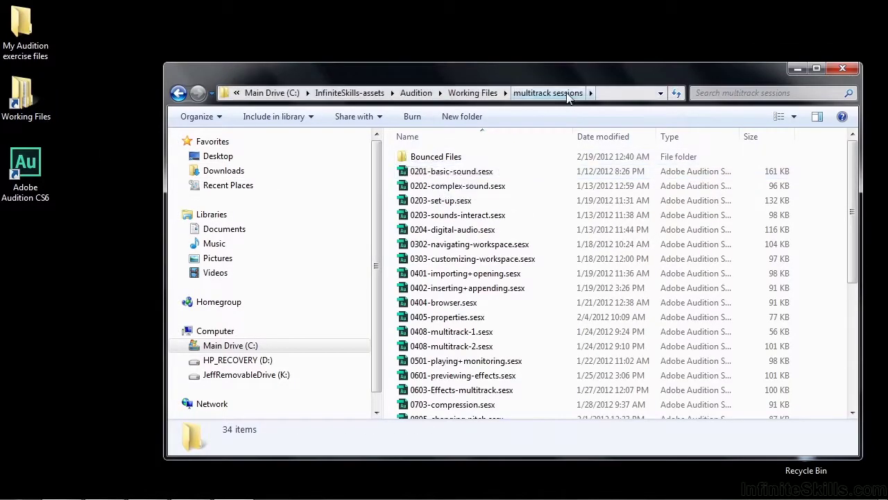
double_click(404, 158)
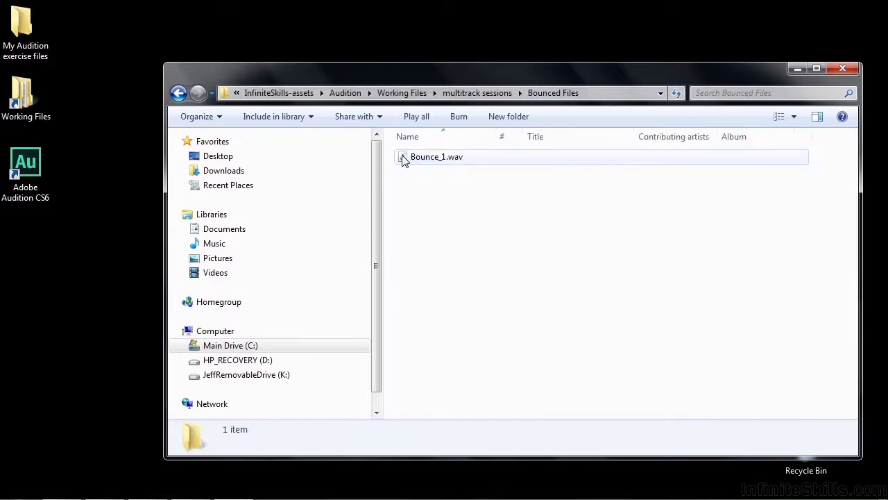